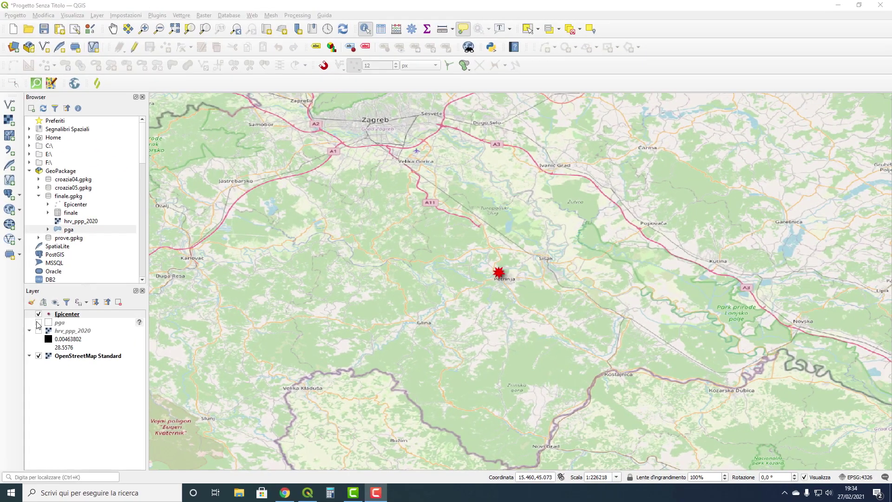
click(38, 322)
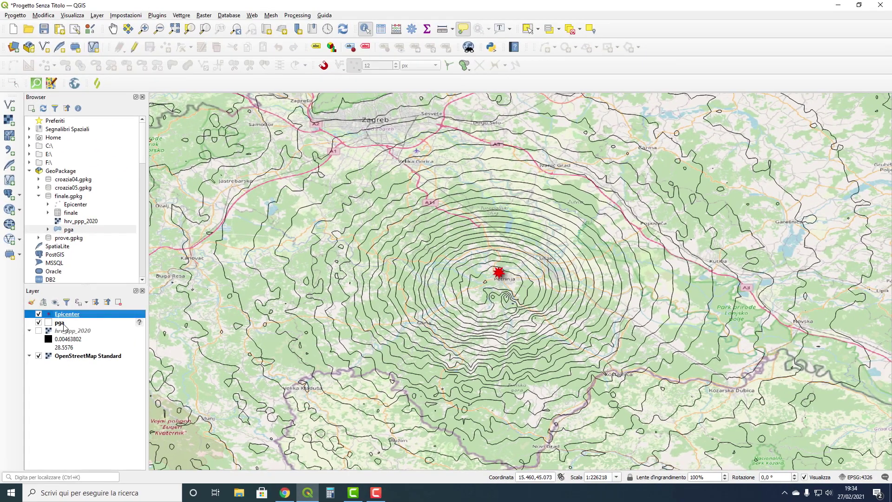
click(64, 323)
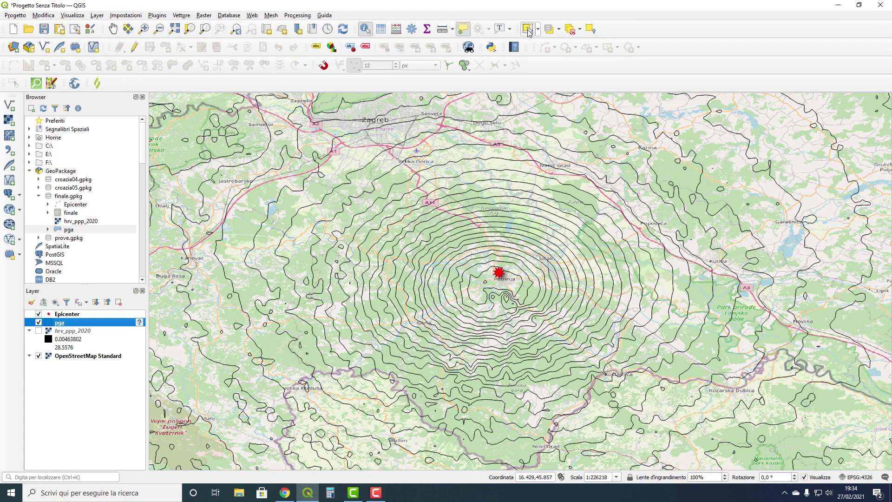
click(384, 35)
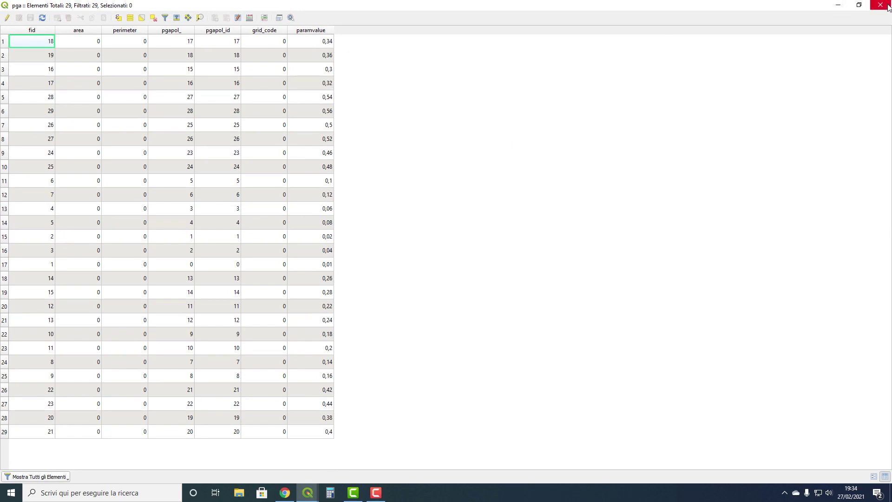
click(848, 4)
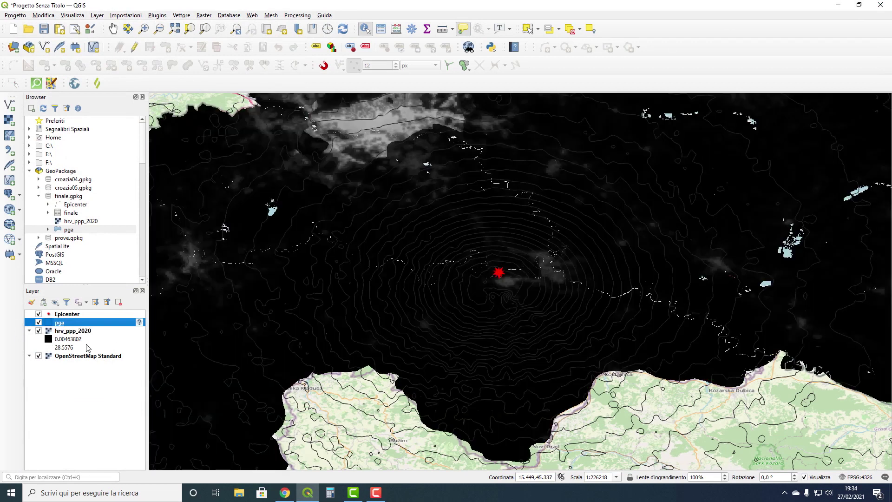
click(39, 330)
click(41, 327)
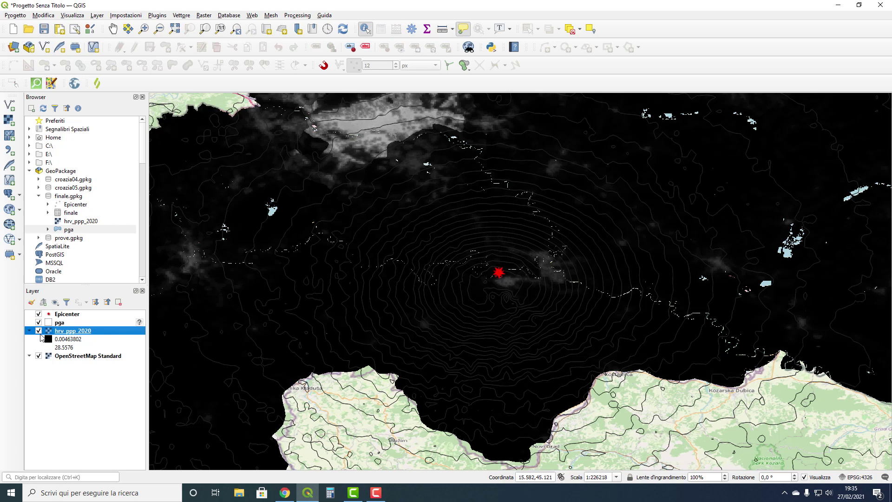
click(39, 323)
click(39, 330)
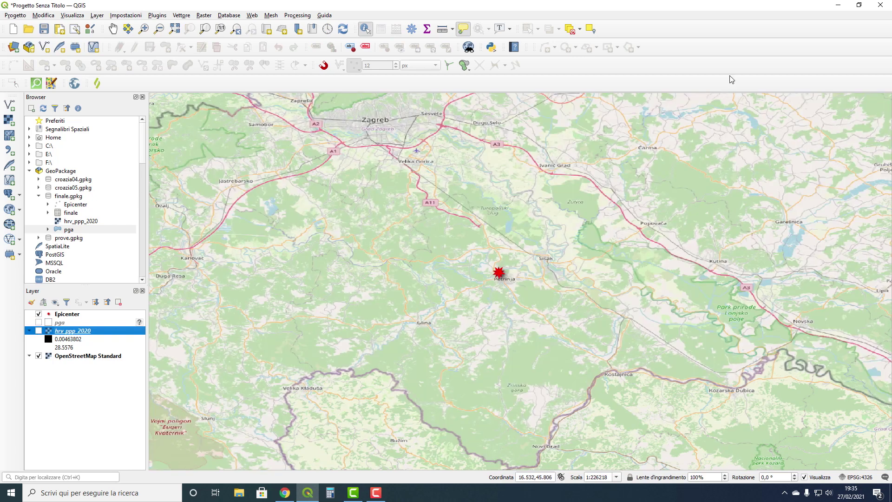
Open the IMPACT AREA_0_4 tool from the ASR_1_BELICE_EN group in the Processing Toolbox
click(307, 18)
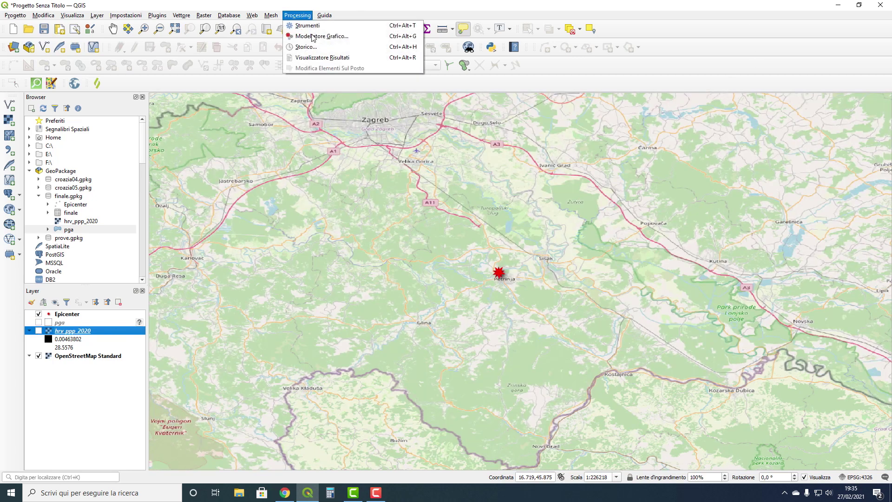
click(307, 26)
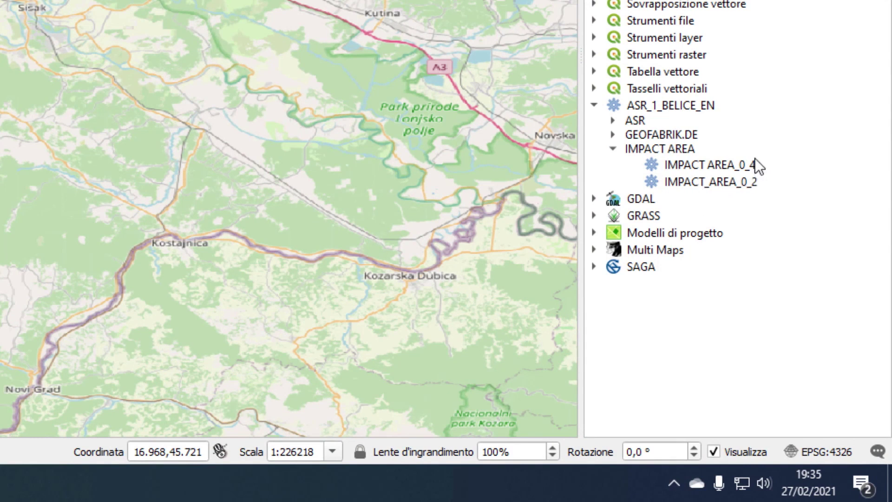
click(735, 164)
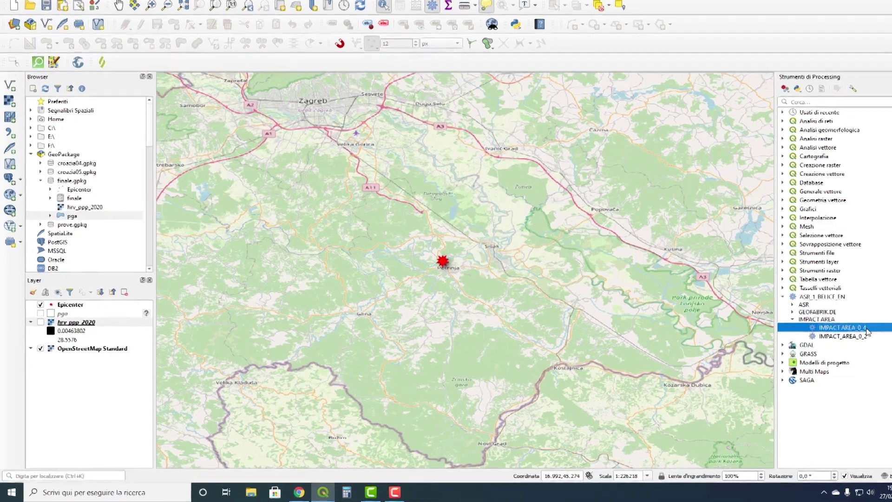
double_click(822, 336)
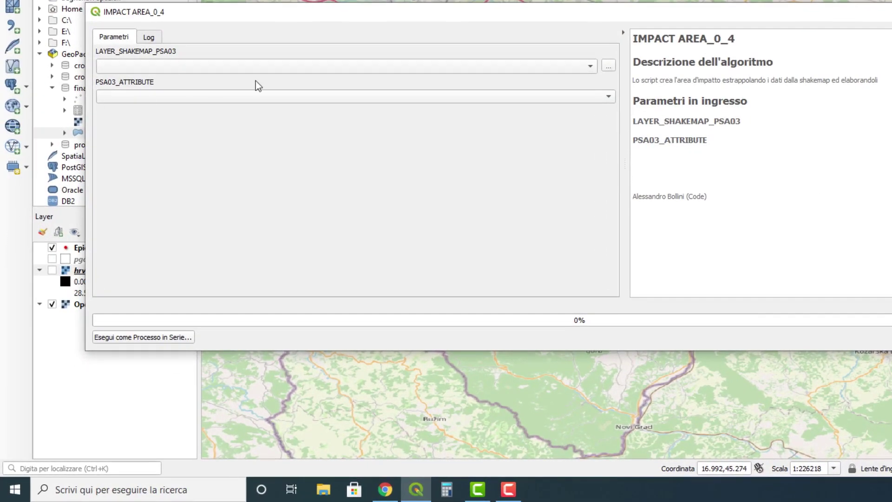
Run IMPACT AREA_0_4 with pga as the shakemap and paramvalue, then expand the ASR group
click(589, 68)
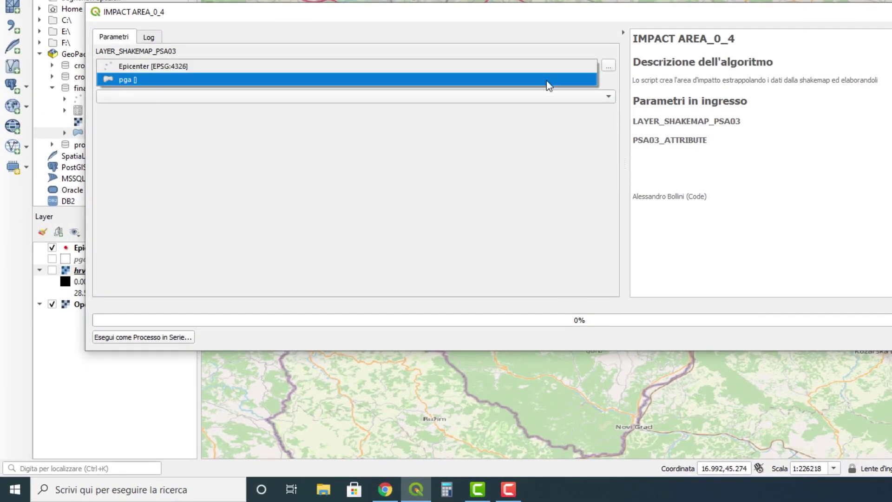
click(546, 79)
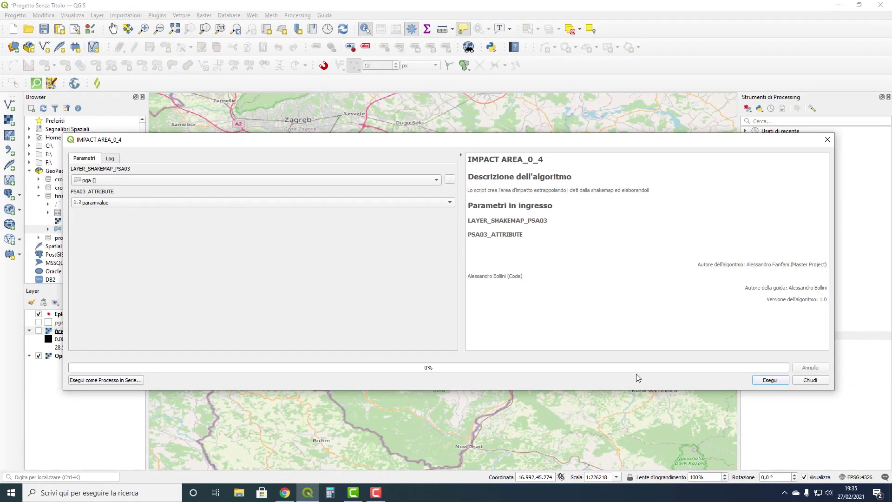
click(764, 380)
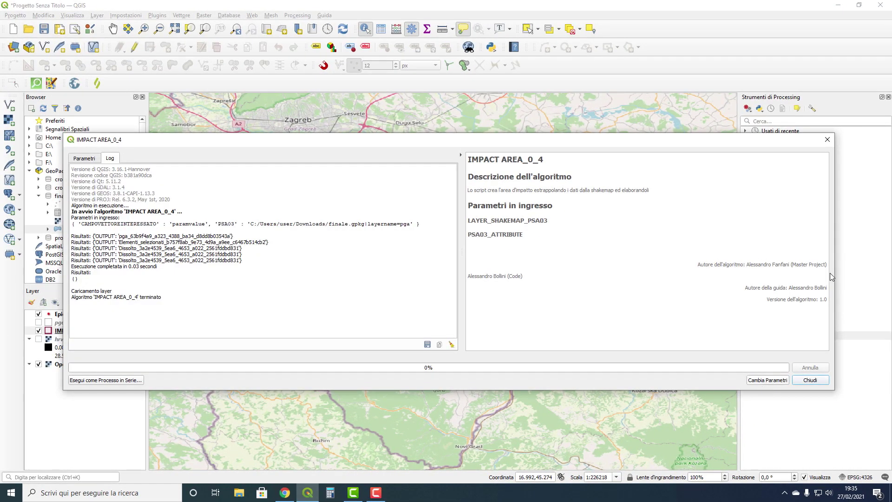
click(827, 139)
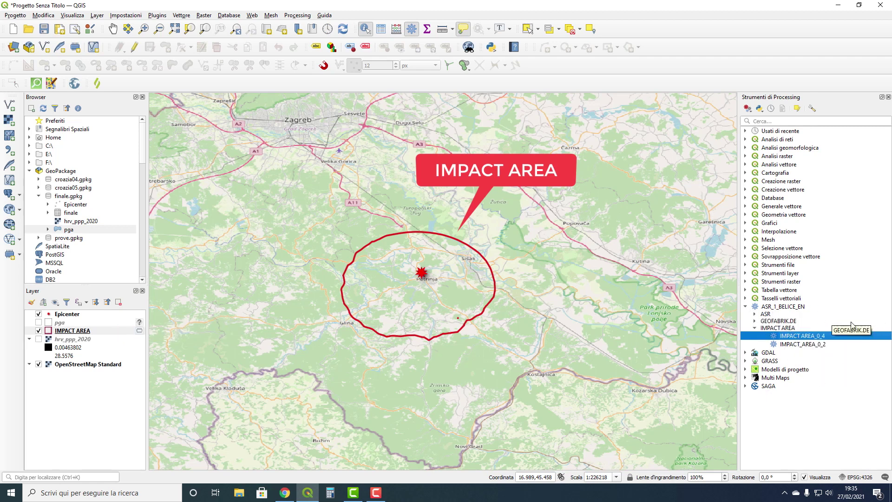
click(754, 314)
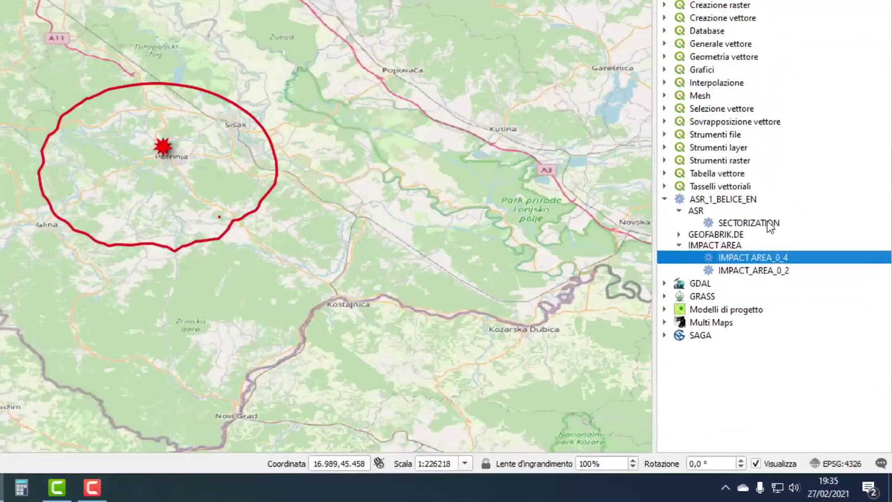
Run SECTORIZATION with IMPACT AREA as the impact input and pga as the shake map
click(769, 224)
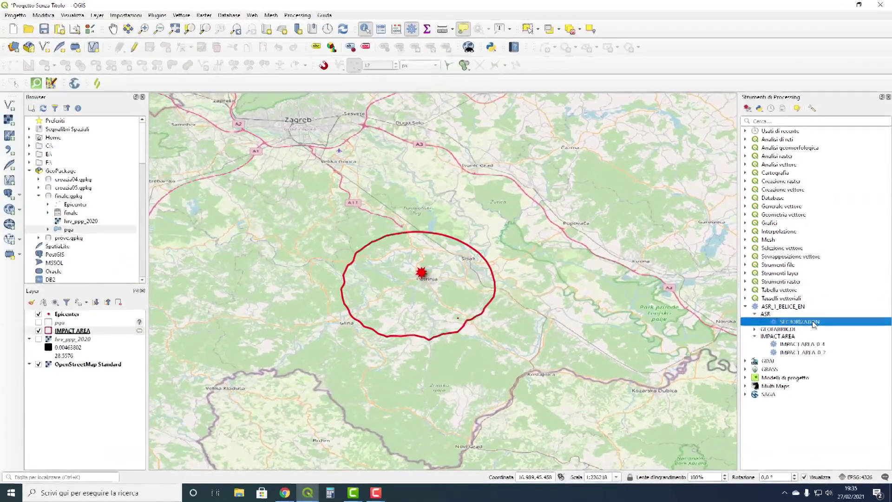
double_click(813, 321)
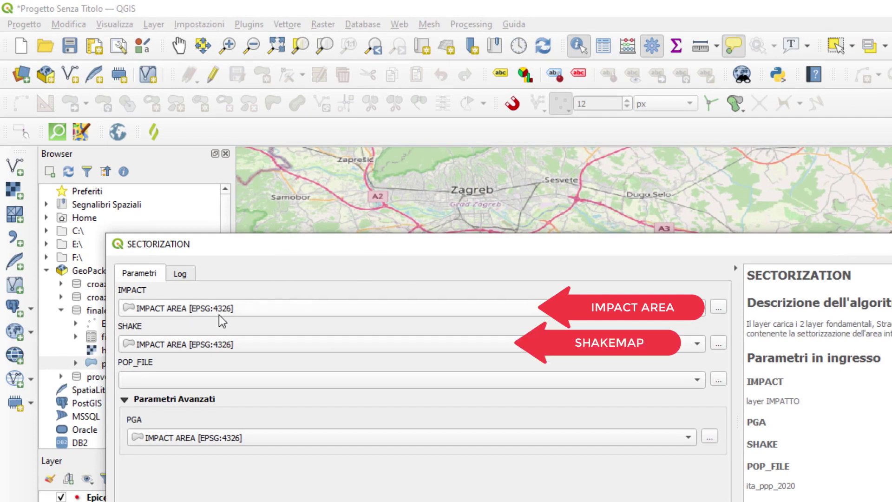
click(697, 344)
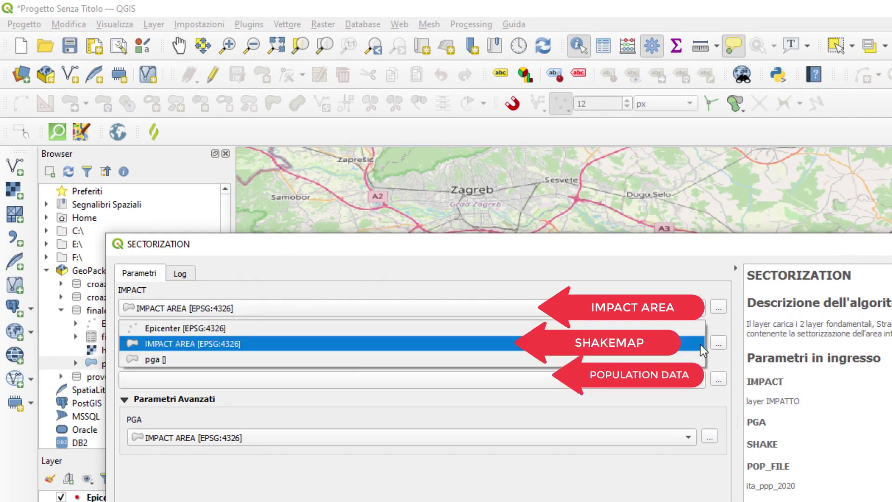
click(253, 358)
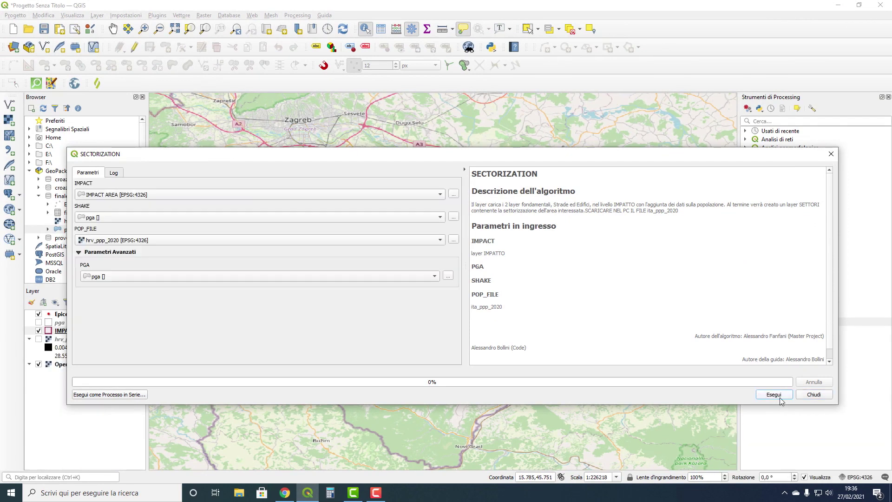
click(776, 396)
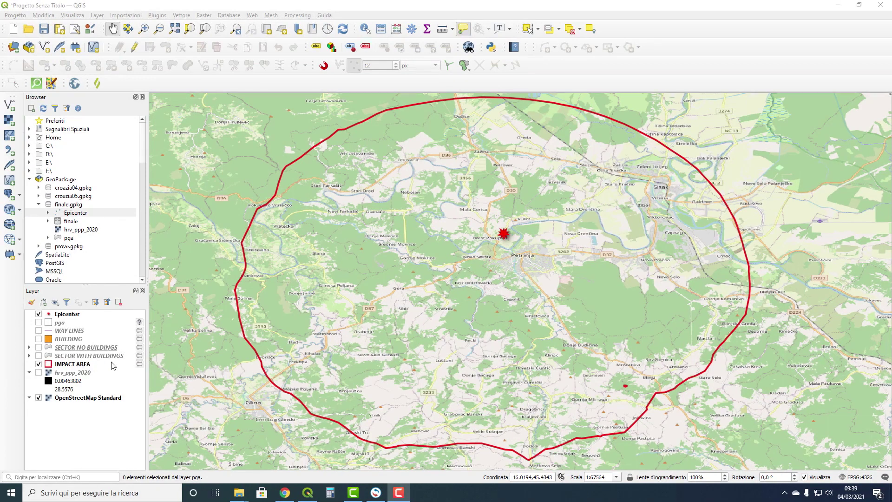
Toggle Epicenter, pga, WAY LINES and BUILDING on and off, then show SECTOR WITH BUILDINGS
click(38, 314)
click(38, 314)
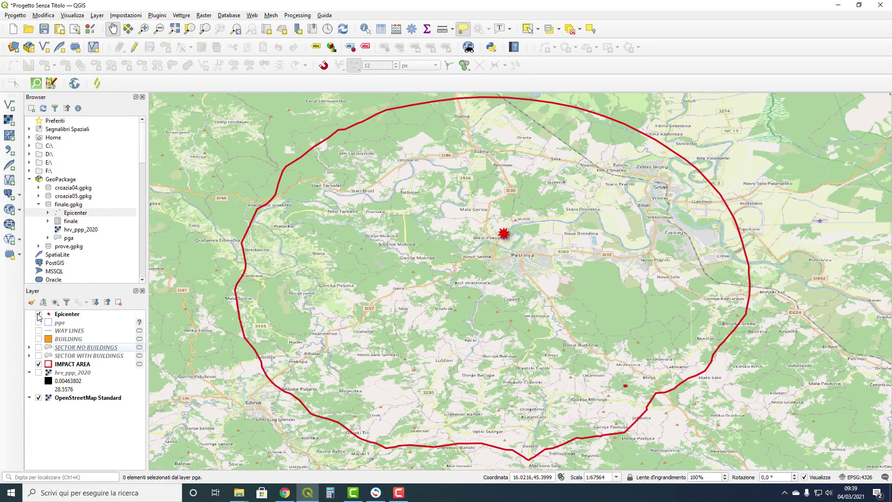
click(39, 323)
click(39, 322)
click(39, 331)
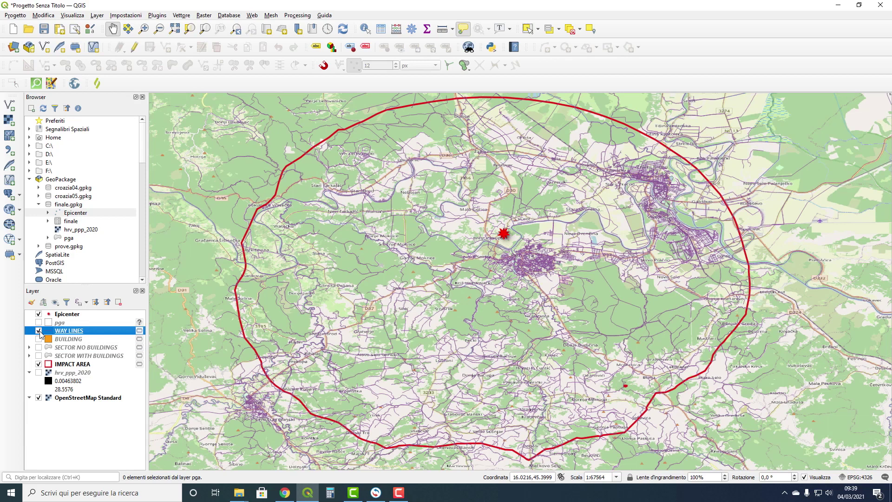
click(38, 330)
click(39, 339)
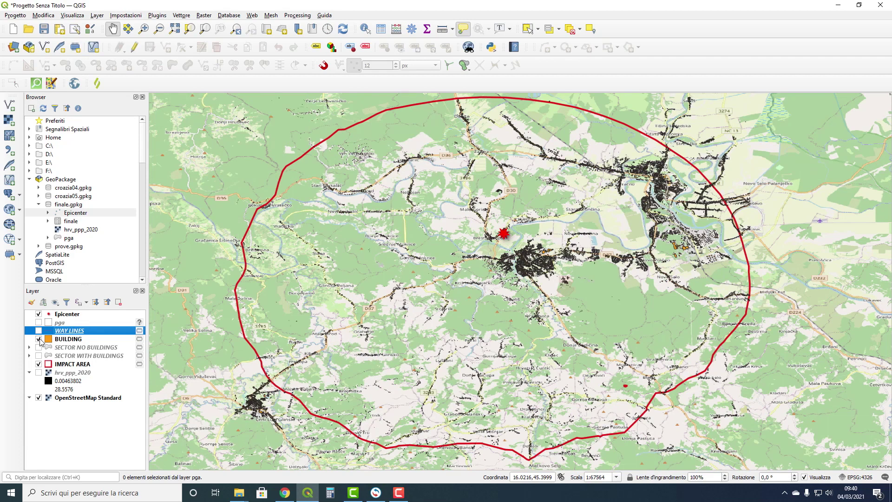
click(39, 339)
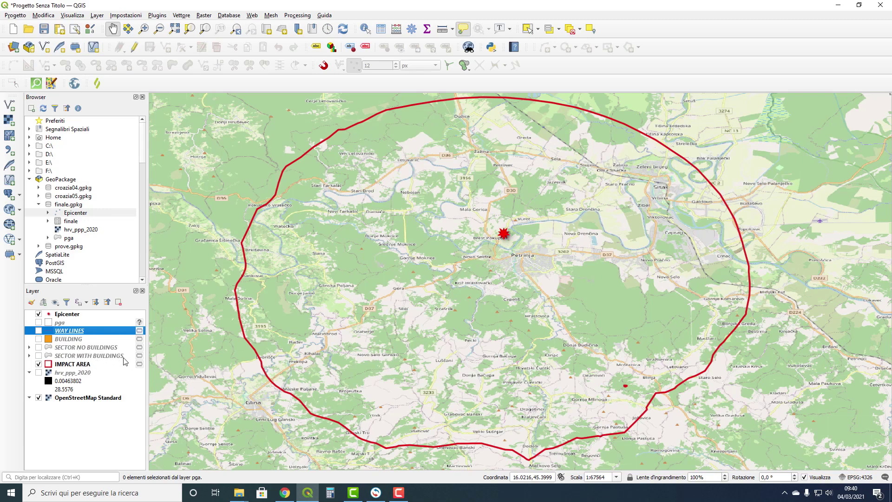
click(39, 355)
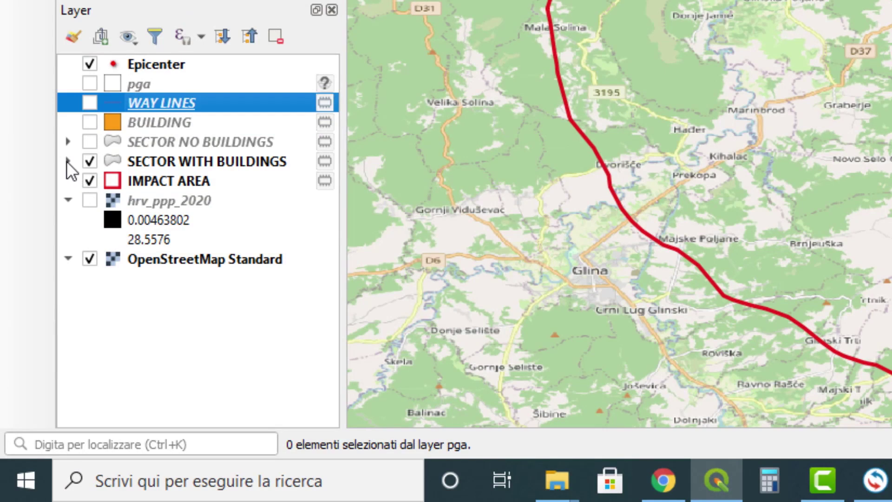
Expand SECTOR WITH BUILDINGS and turn on its high, medium and low priority classes
click(68, 161)
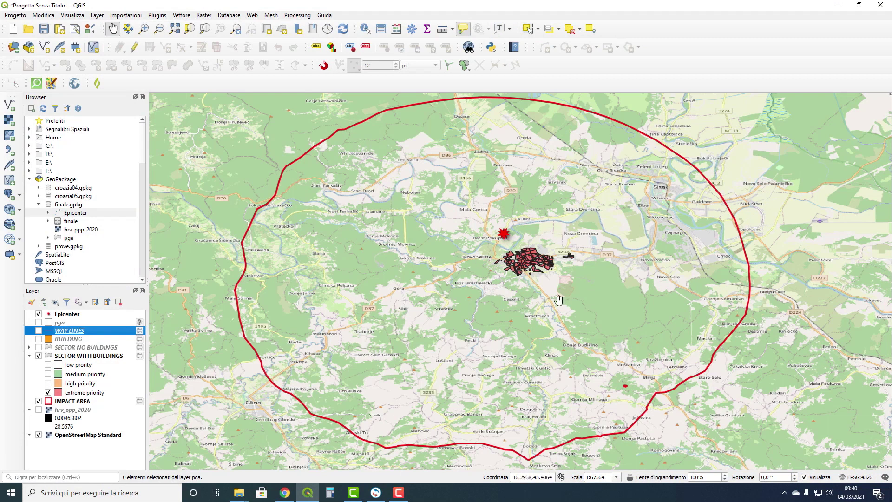
click(48, 382)
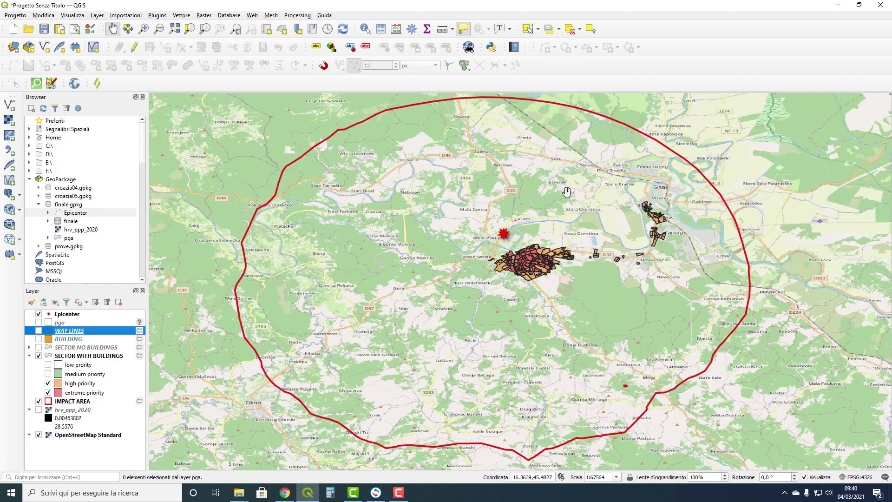
click(48, 374)
click(47, 364)
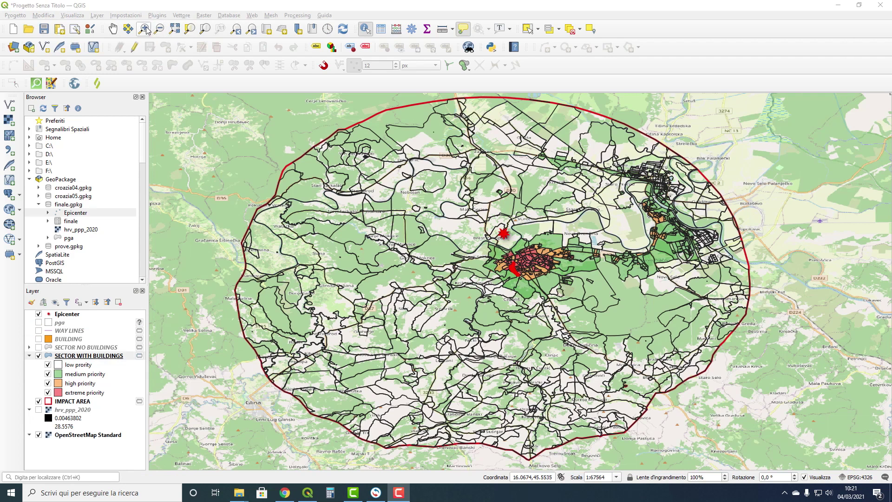
Zoom into the Petrinja town centre and hide the low and medium priority sectors
click(147, 29)
drag(474, 225, 603, 301)
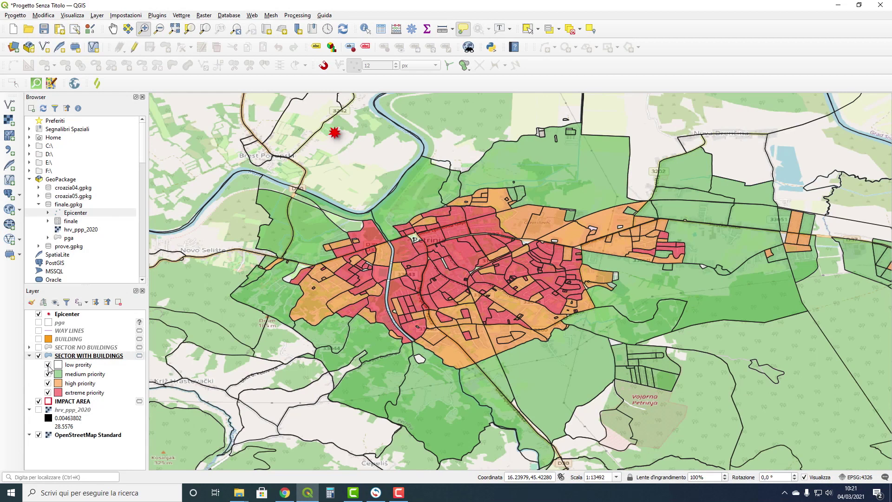
click(47, 365)
click(48, 374)
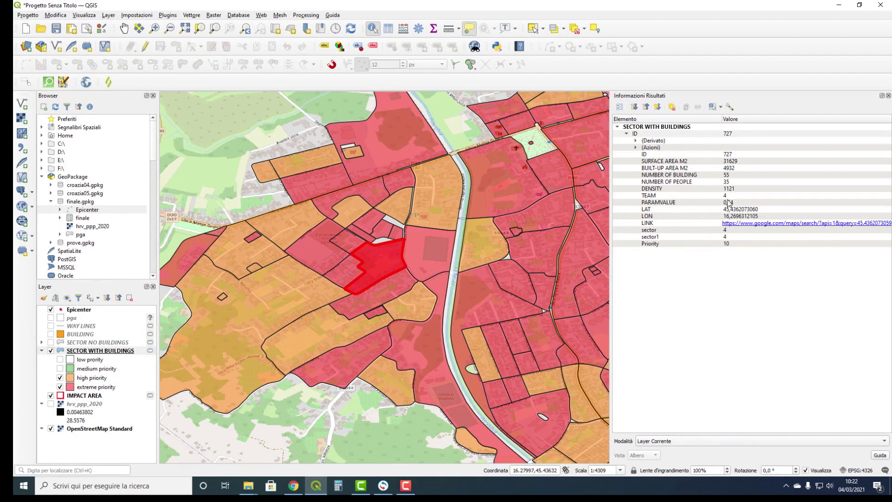
Open sector 727's Google Maps link and zoom in on its pin in Petrinja
click(741, 223)
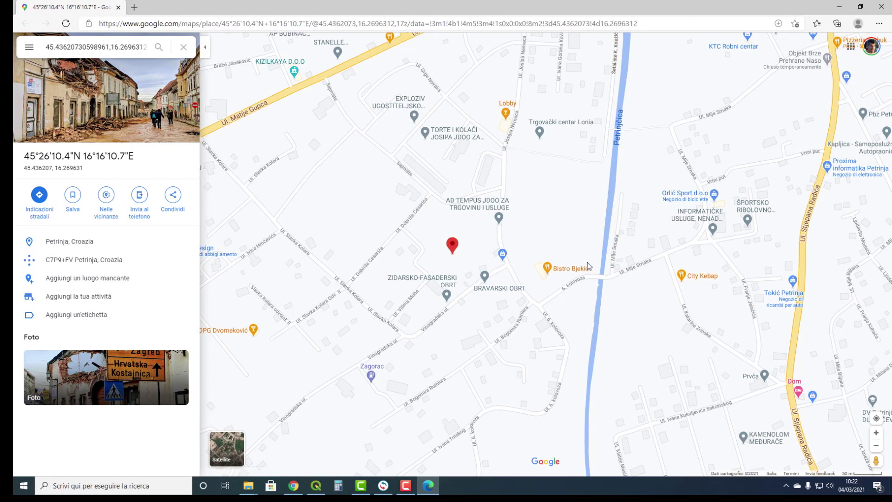
scroll(452, 253, up, 1)
scroll(452, 252, up, 2)
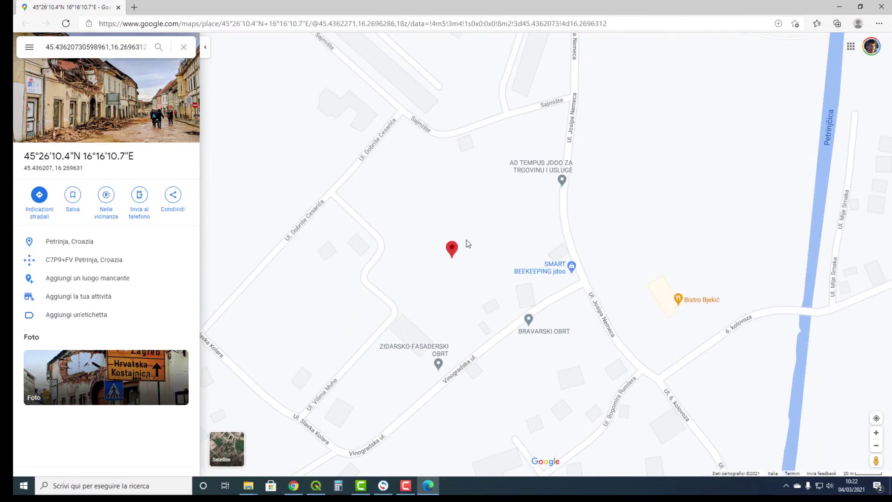